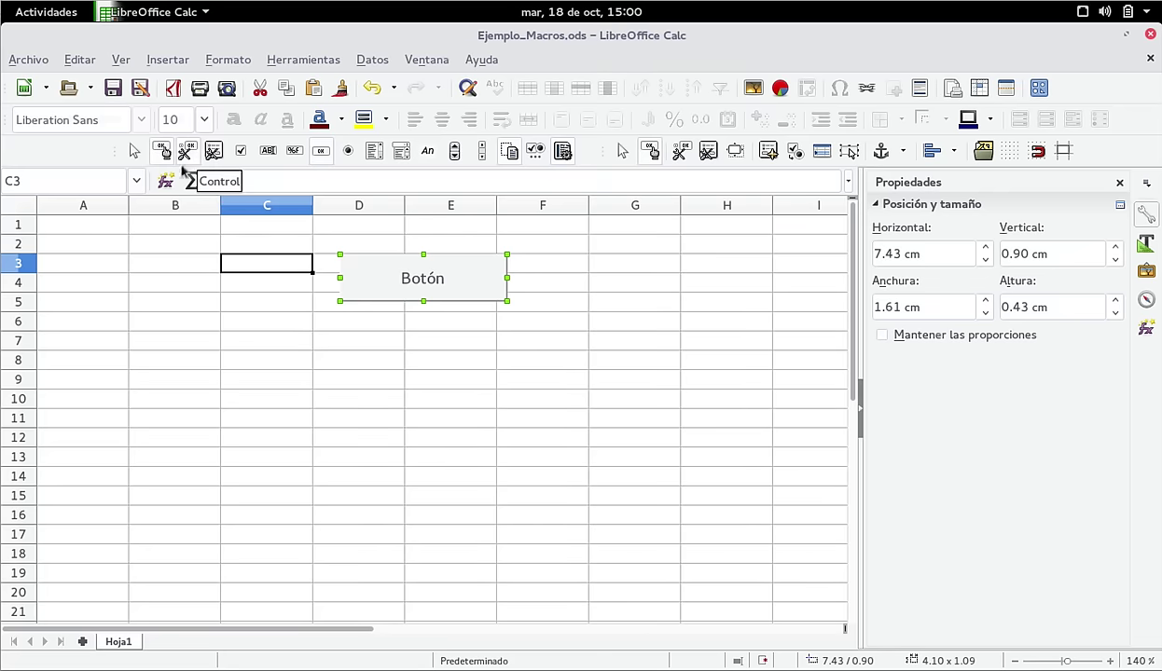
- Delete the existing button and draw a new push button about 4.56 × 1.37 cm over cells E2:F4
left_click_drag(392, 275, 427, 278)
left_click_drag(527, 299, 664, 279)
key("Delete")
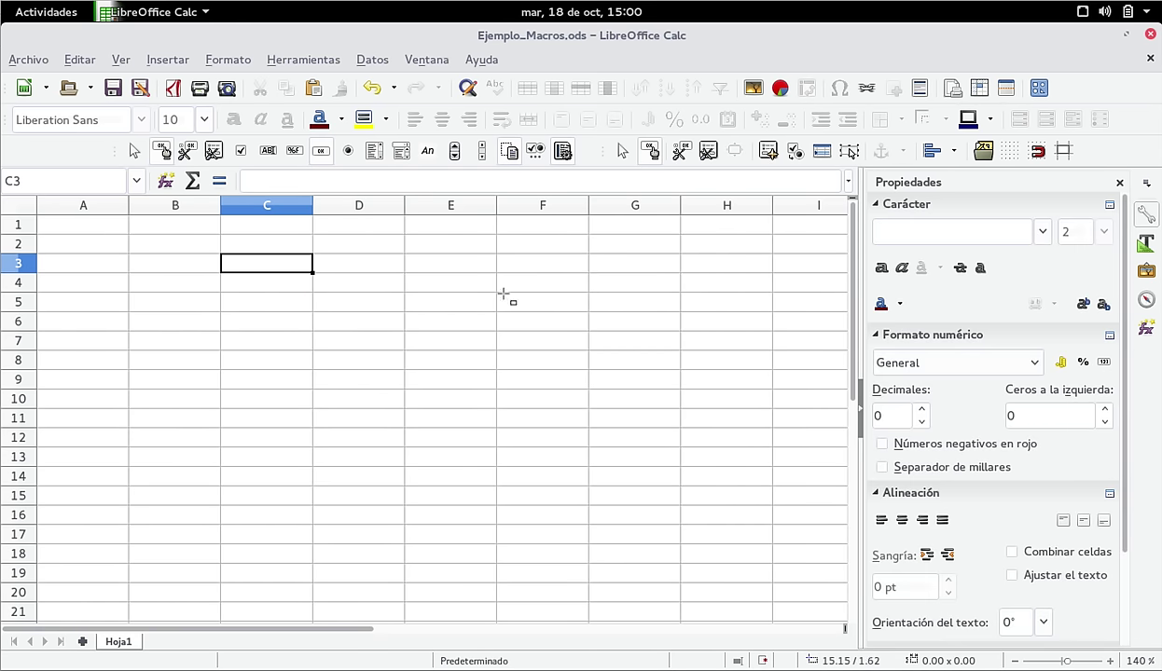
left_click(318, 153)
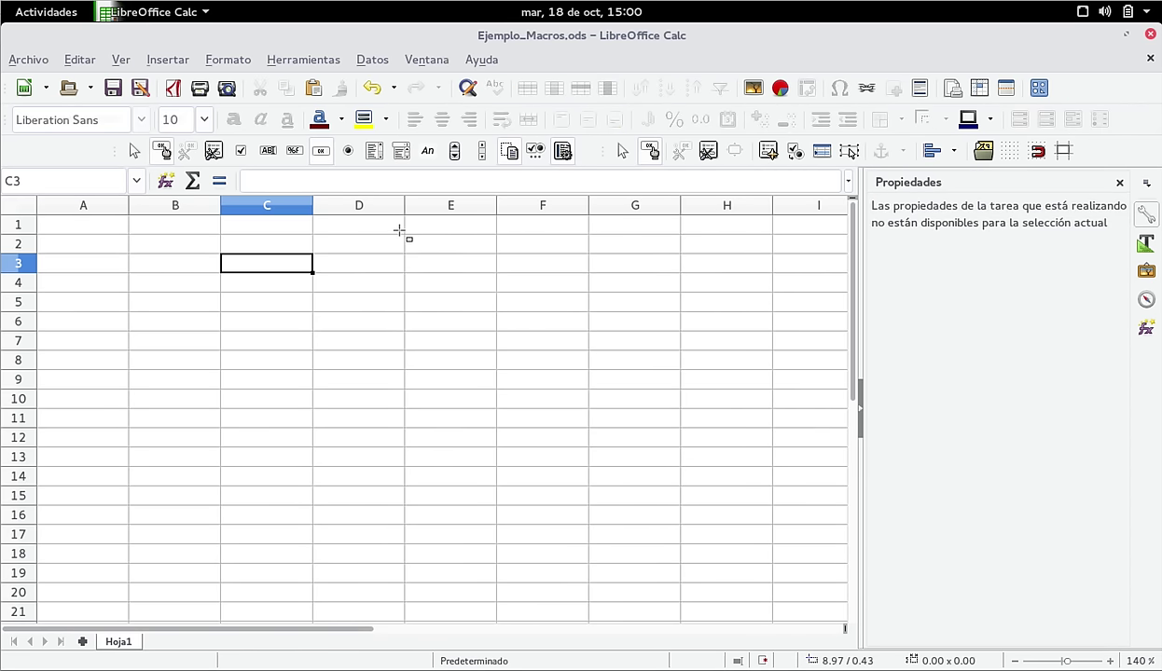
left_click_drag(399, 231, 591, 294)
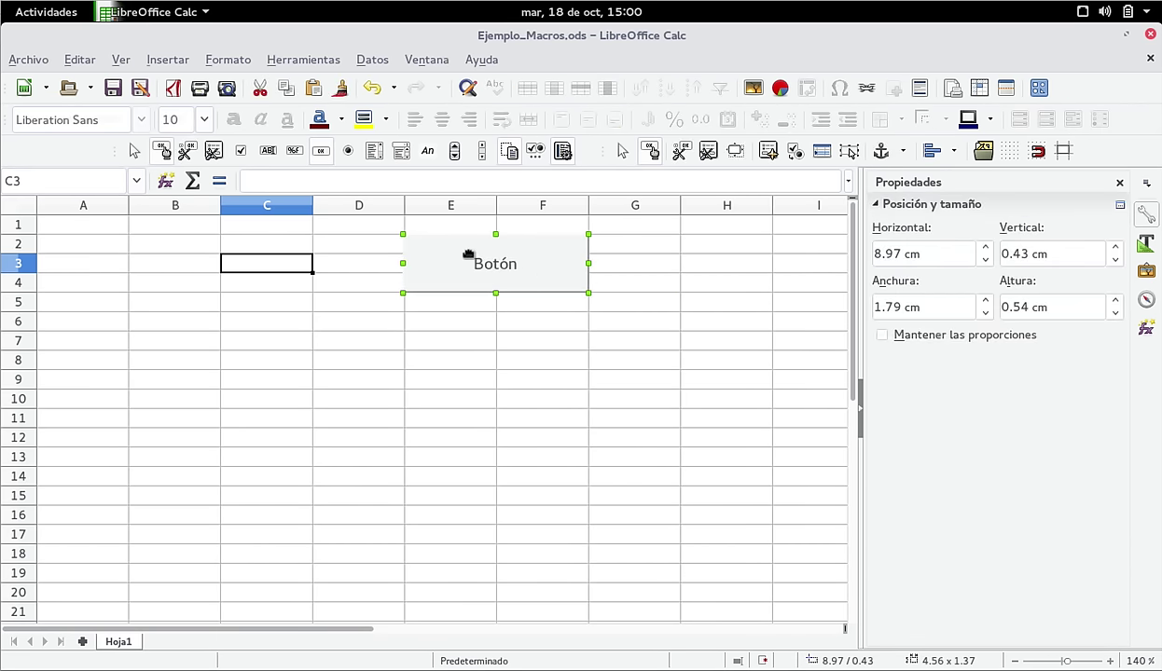
- Examine the form's general, data and event properties, including the full list of form events
left_click(649, 151)
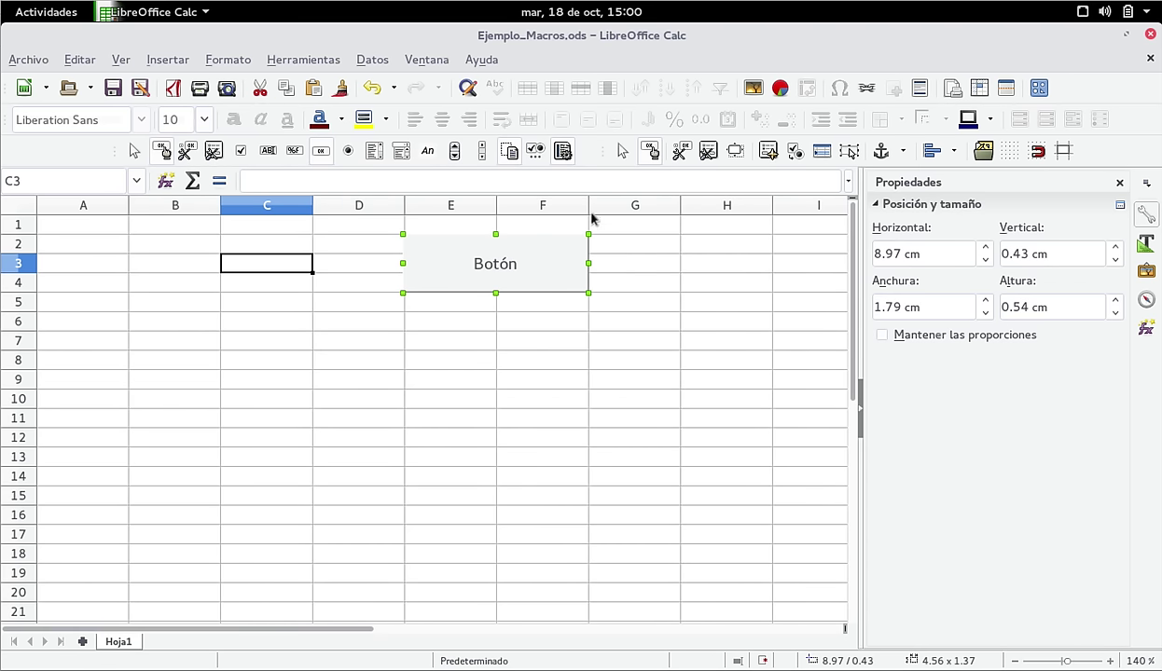
left_click(707, 151)
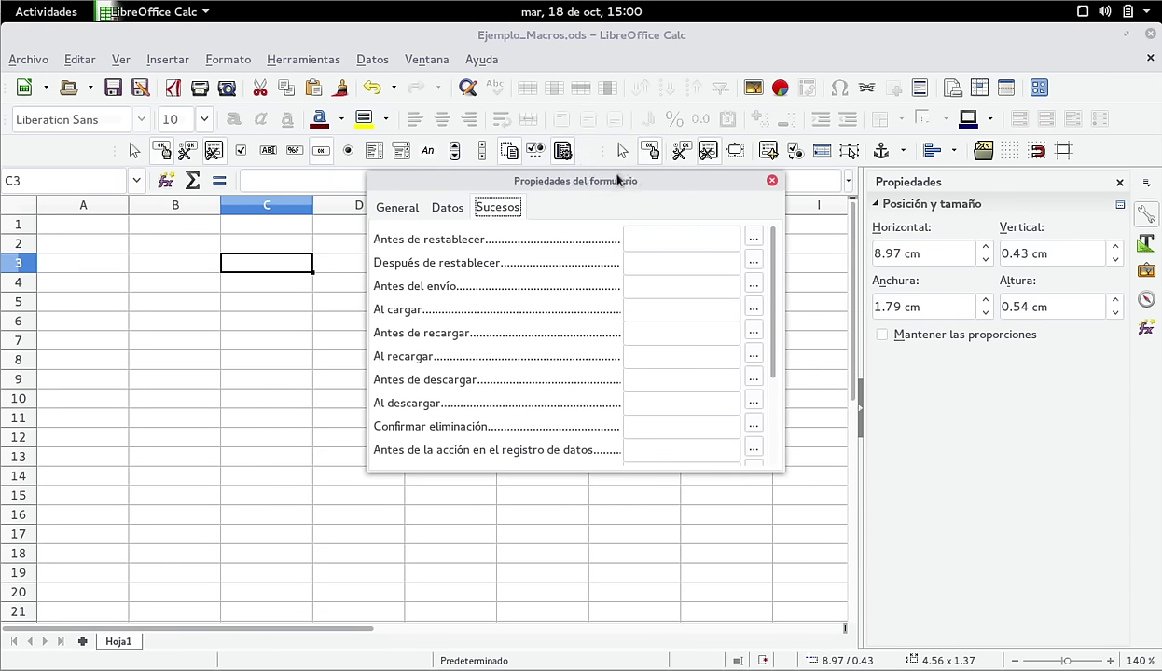
left_click_drag(602, 182, 525, 323)
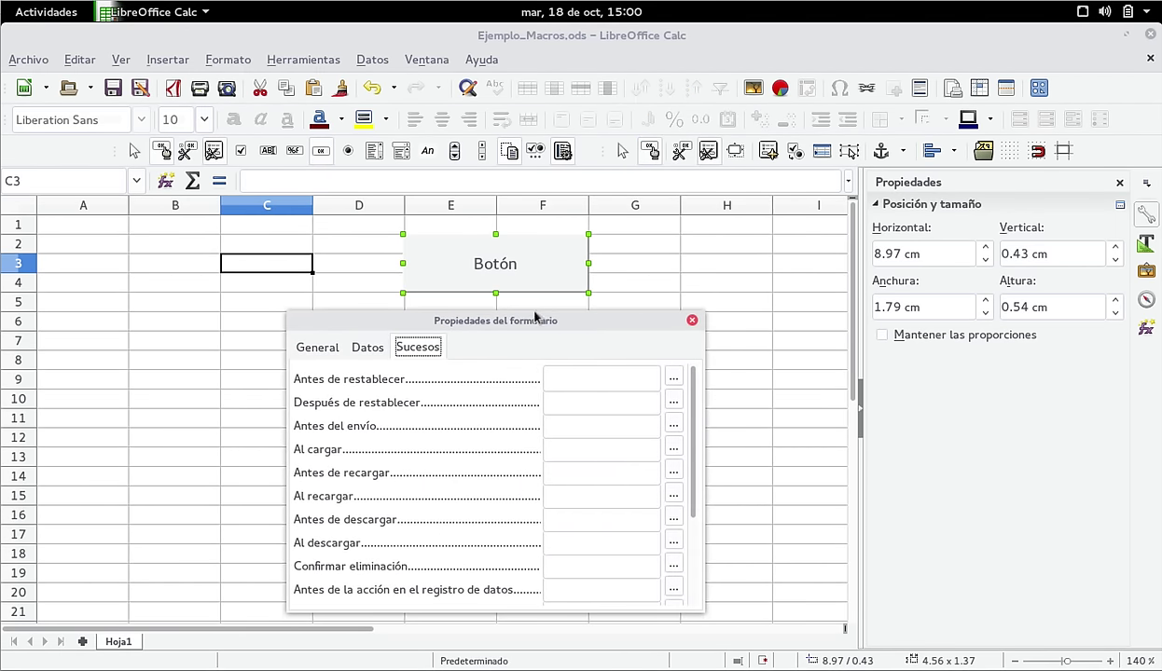
scroll(493, 456, "down", 5)
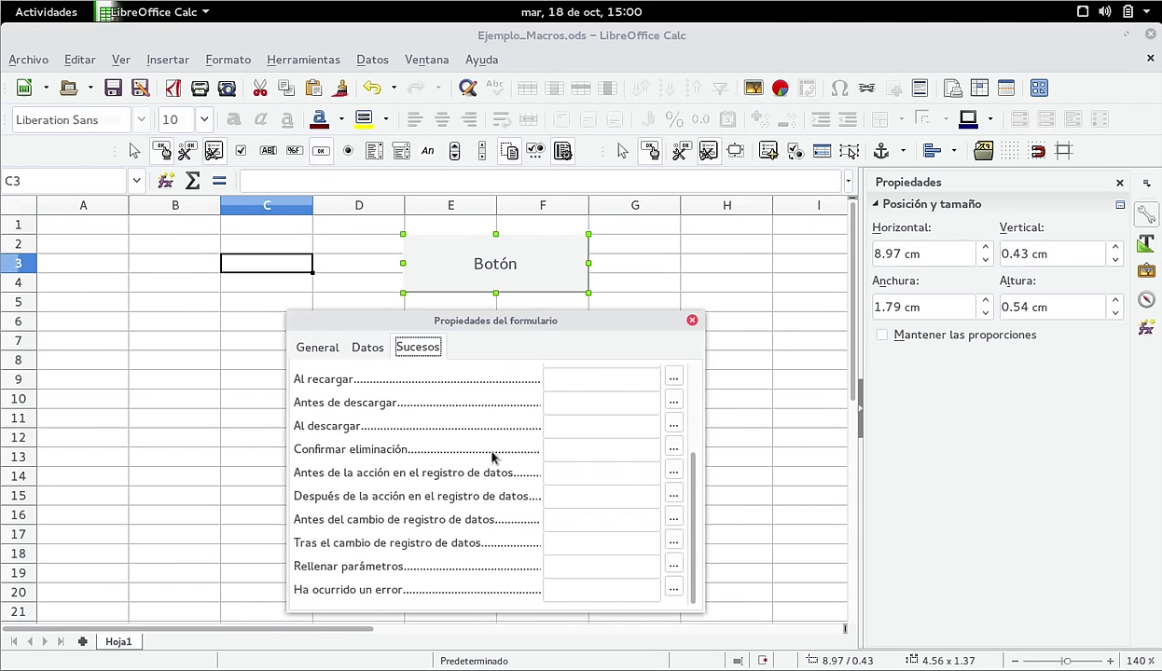
scroll(494, 455, "up", 5)
left_click(320, 347)
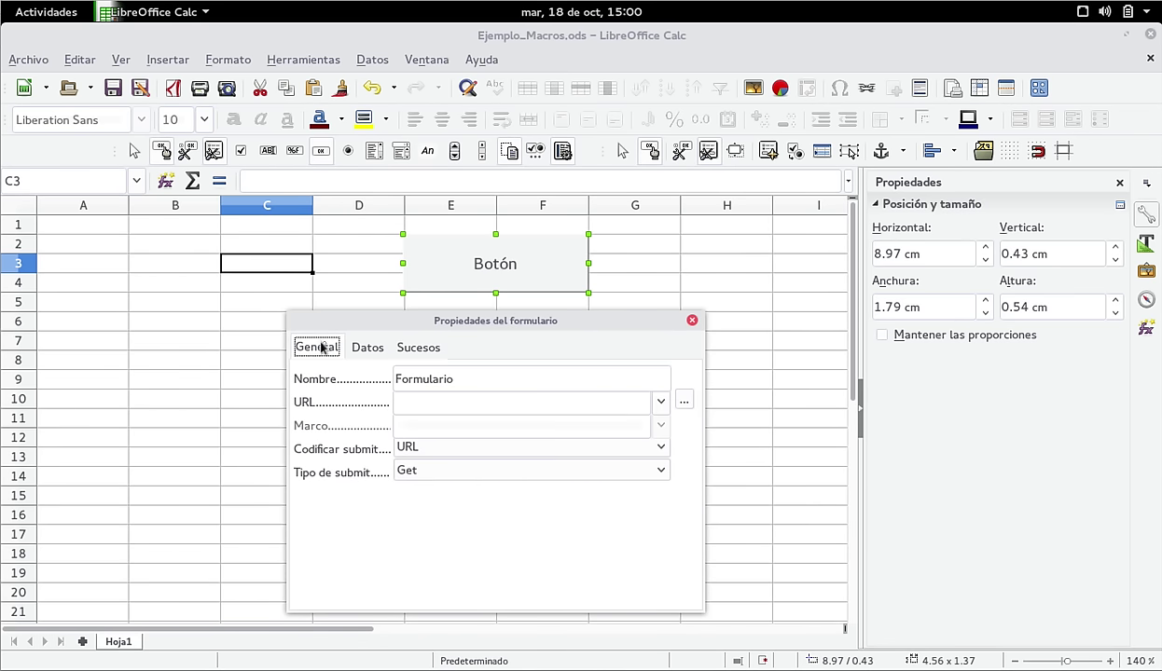
left_click(368, 347)
left_click(417, 347)
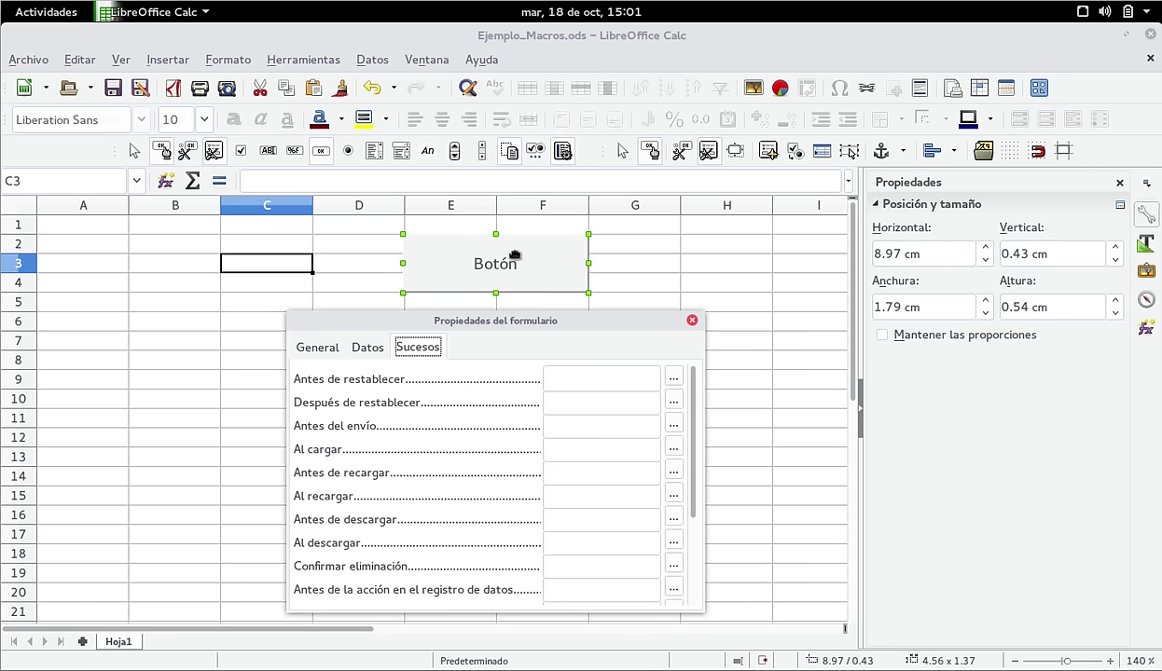
left_click(690, 320)
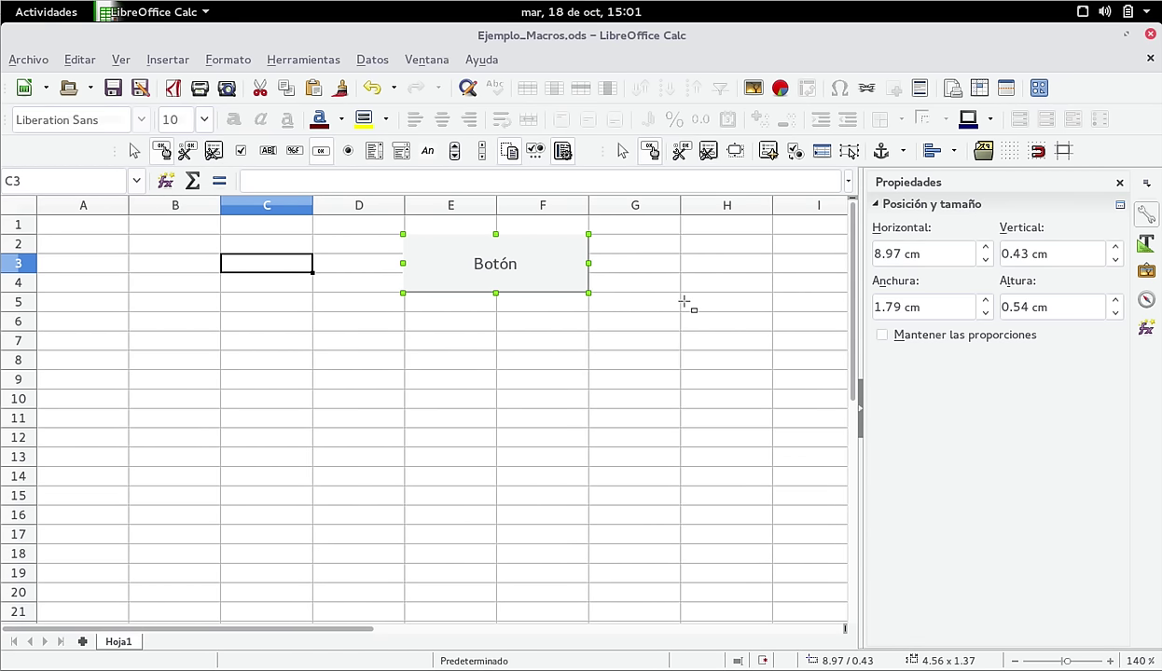
- Set the button control's title to "Ejecutar Macro 1" in its general properties
right_click(523, 266)
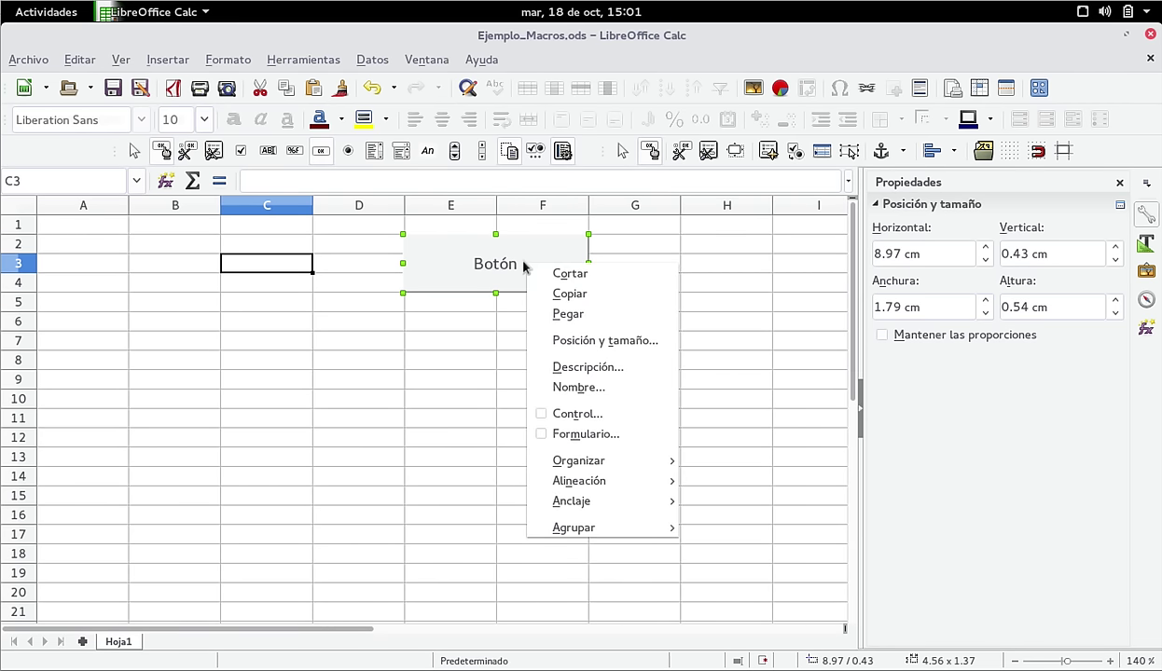
left_click(576, 413)
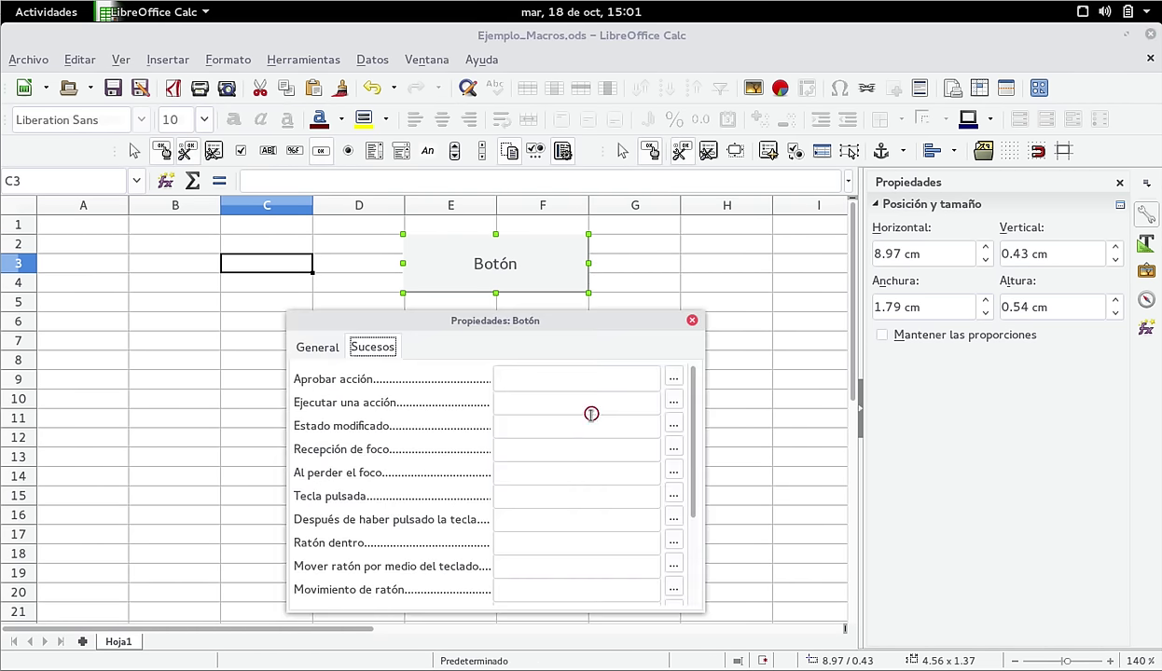
left_click_drag(551, 321, 547, 227)
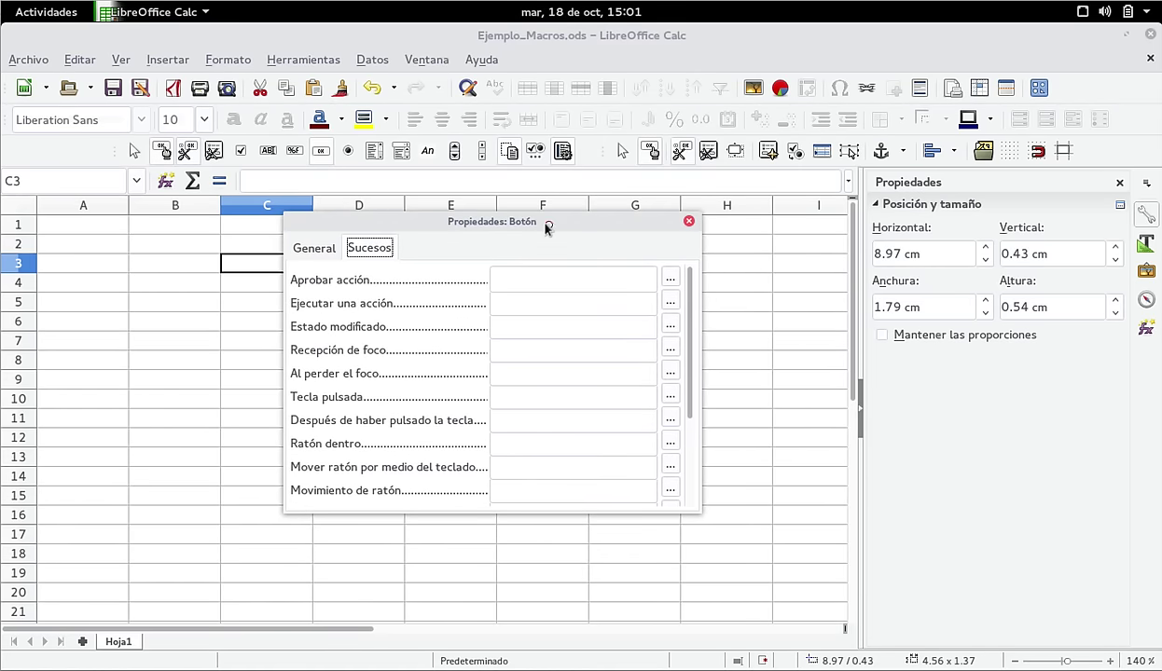
left_click(319, 246)
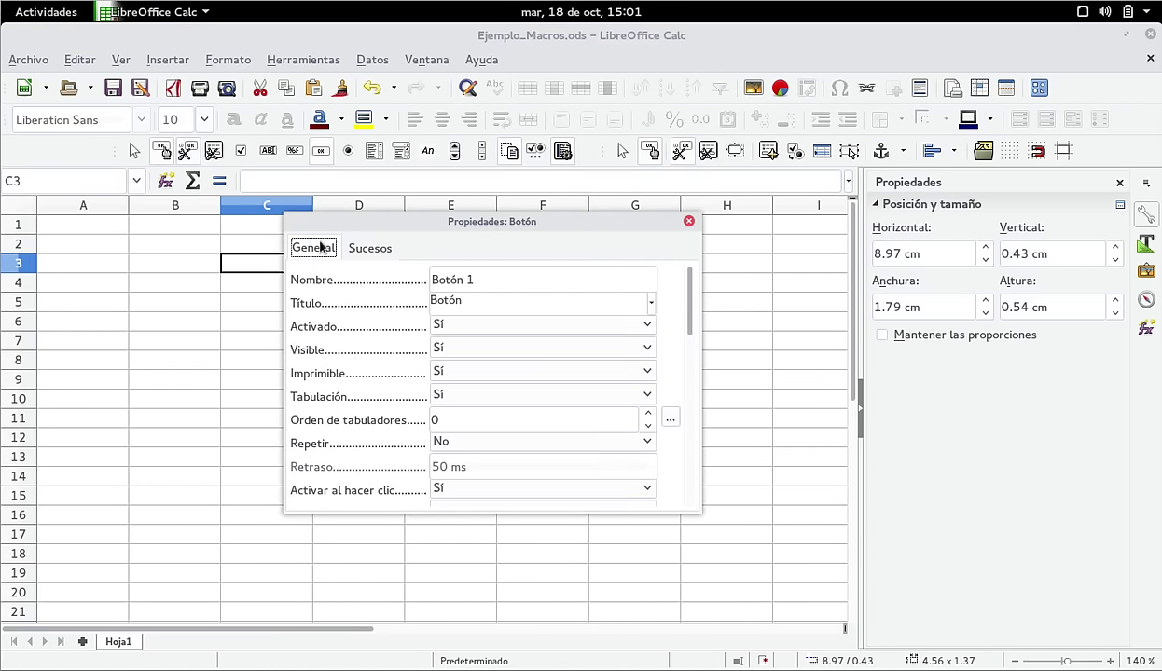
left_click_drag(489, 224, 502, 322)
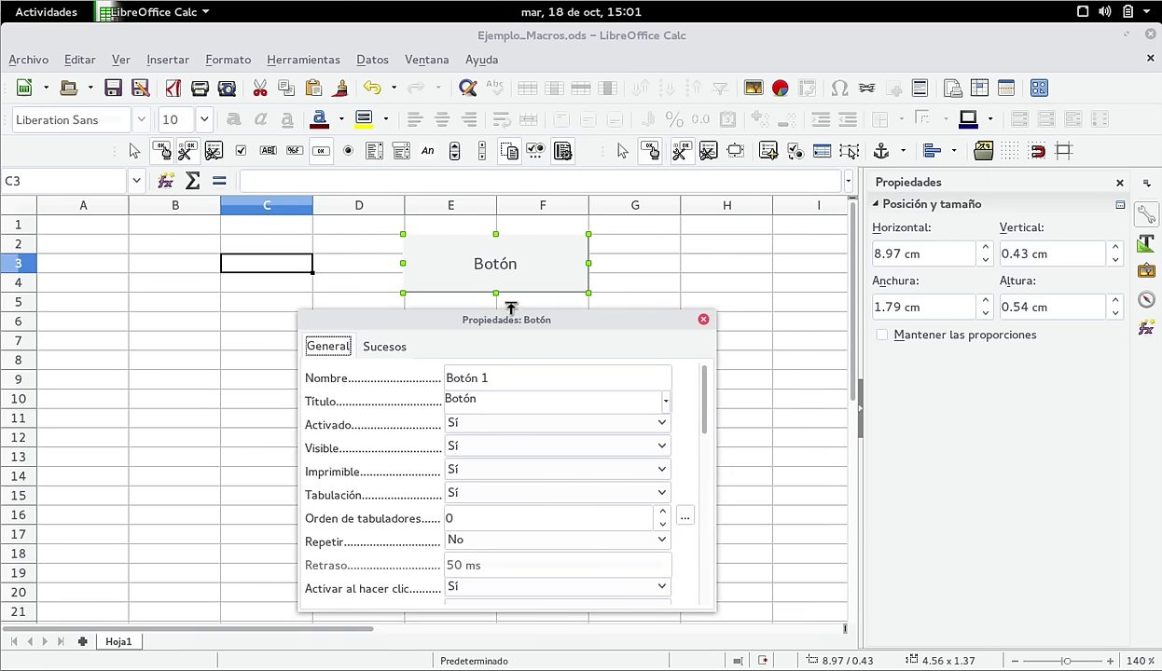
left_click(489, 398)
key("ctrl+a")
type("Bo")
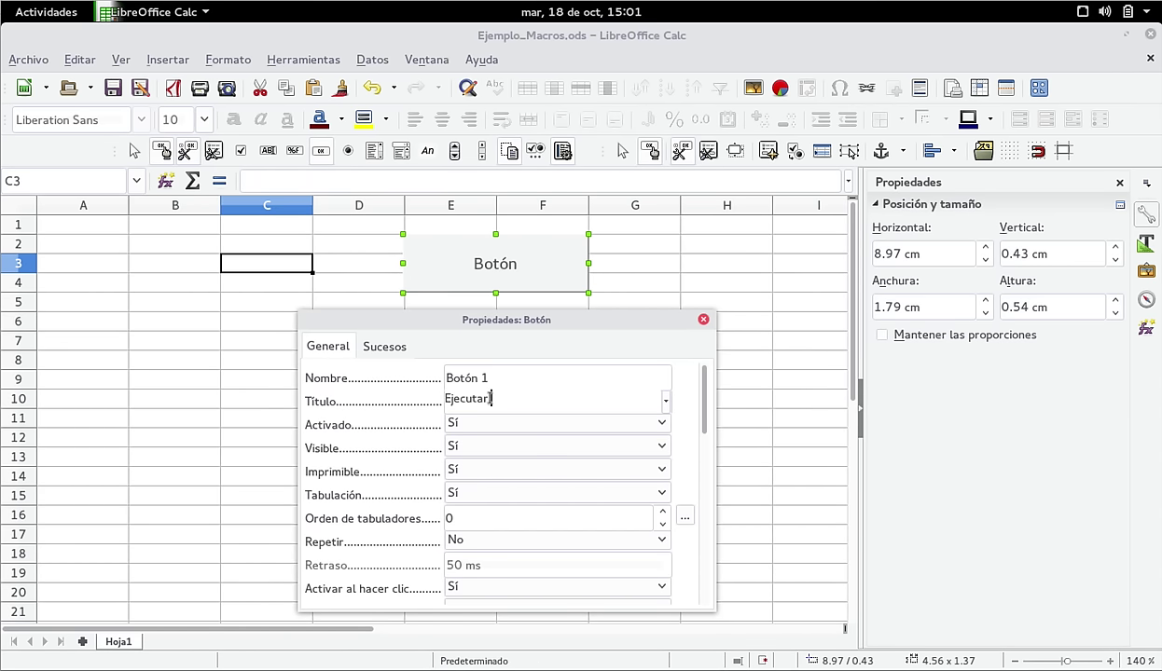
type("Macro 1")
left_click(500, 422)
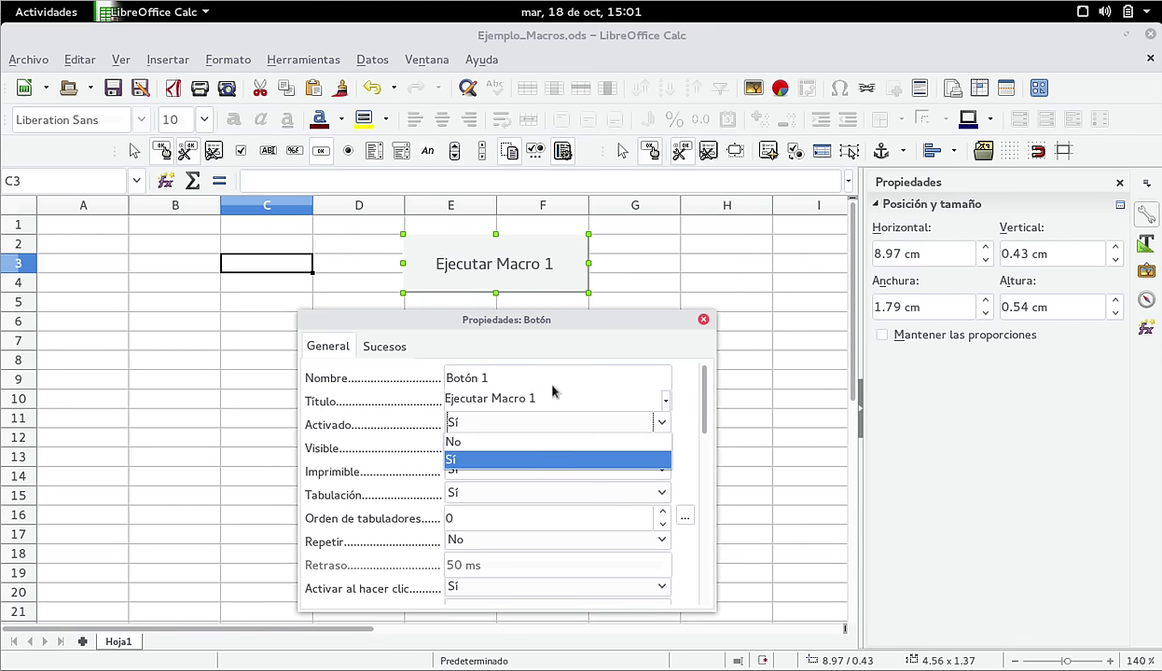
left_click(557, 389)
left_click(536, 421)
left_click(499, 382)
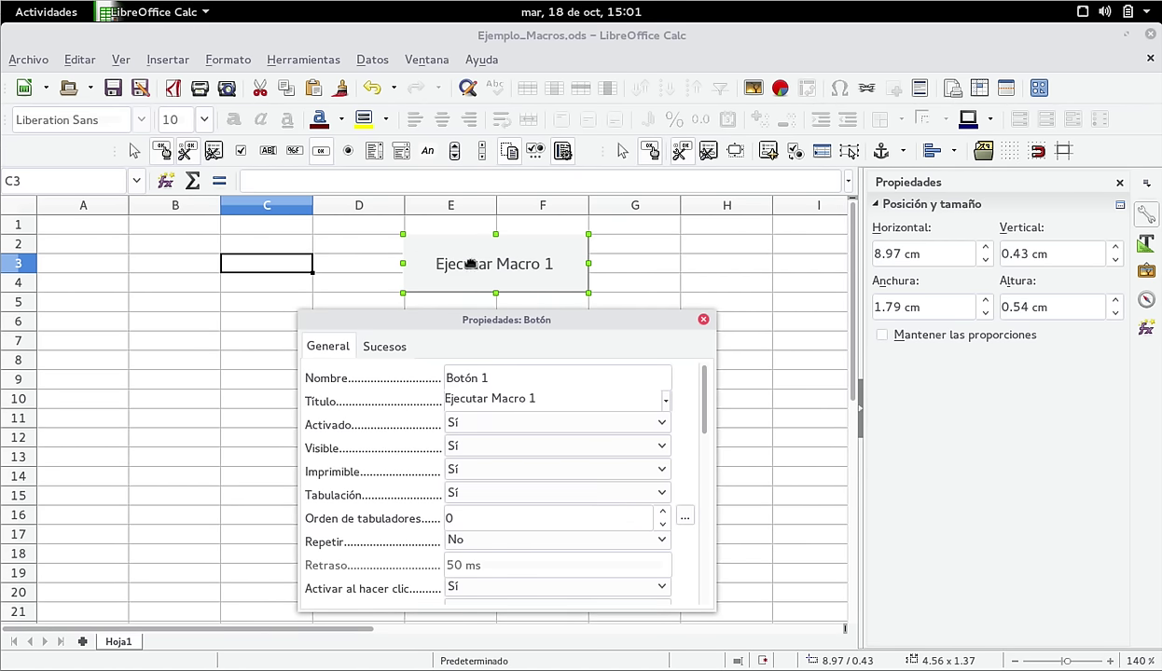
left_click(1146, 299)
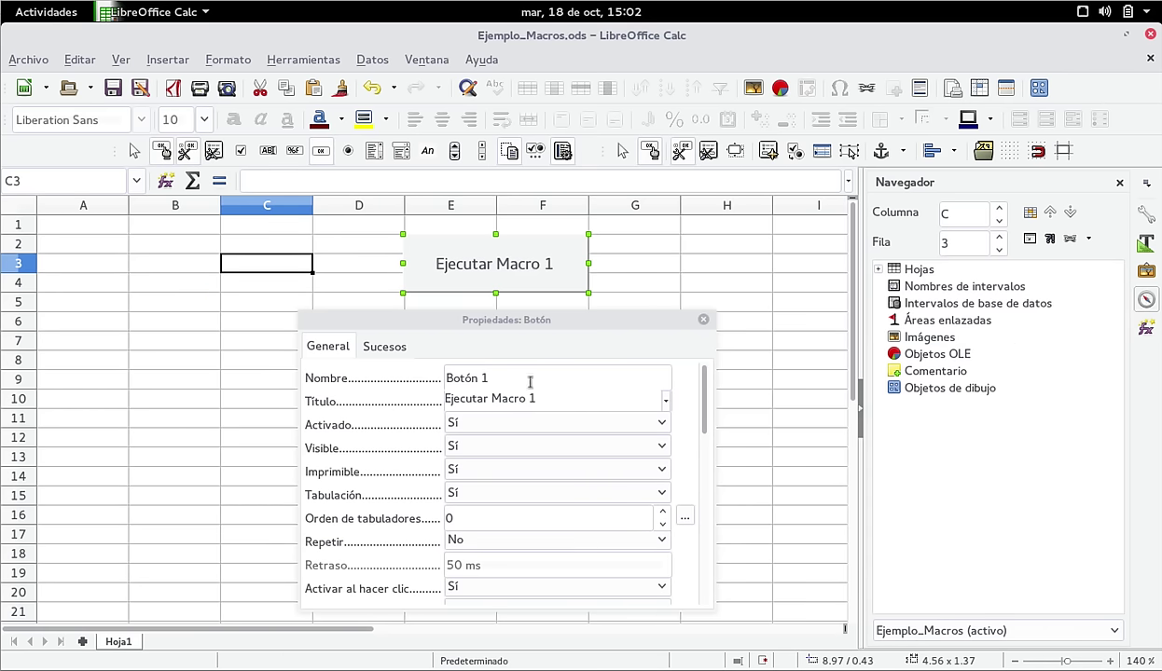
left_click(1143, 214)
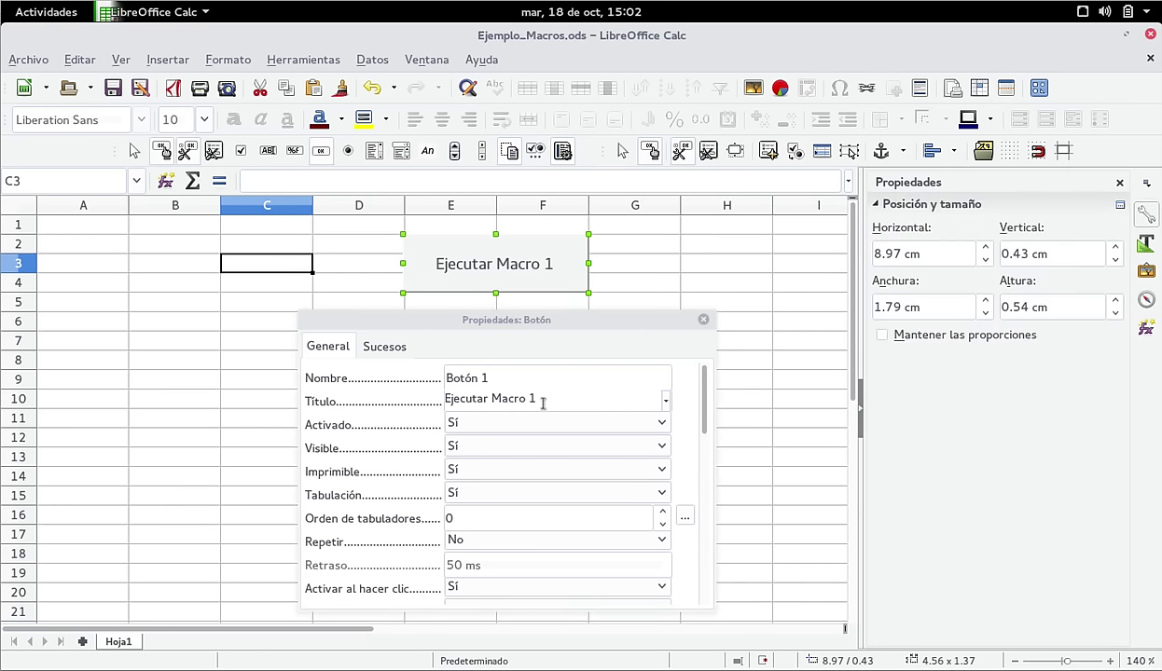
left_click(525, 443)
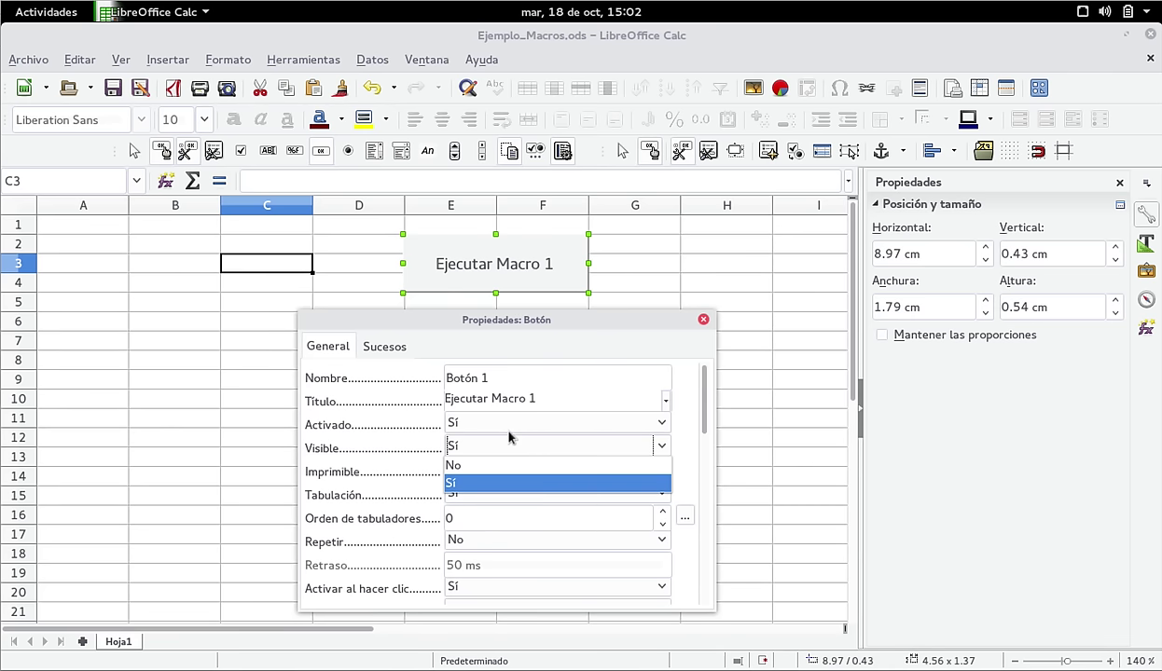
left_click(390, 349)
- Open the action assignment for the button's "Ejecutar una acción" event and look through the available events
left_click(384, 347)
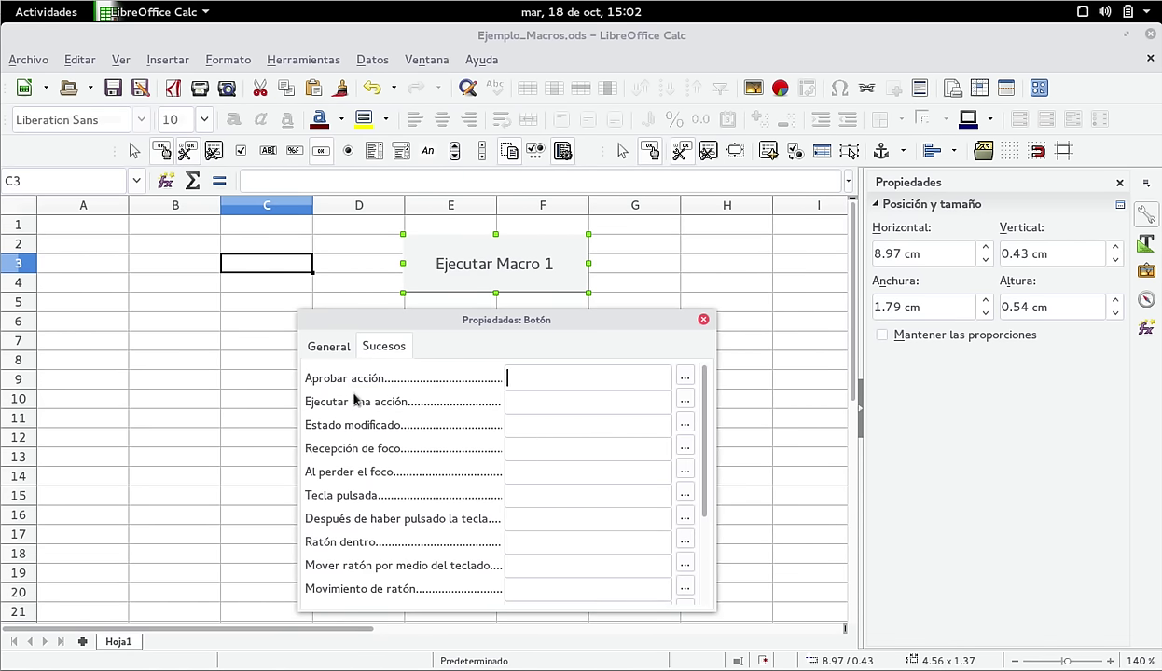
left_click(683, 401)
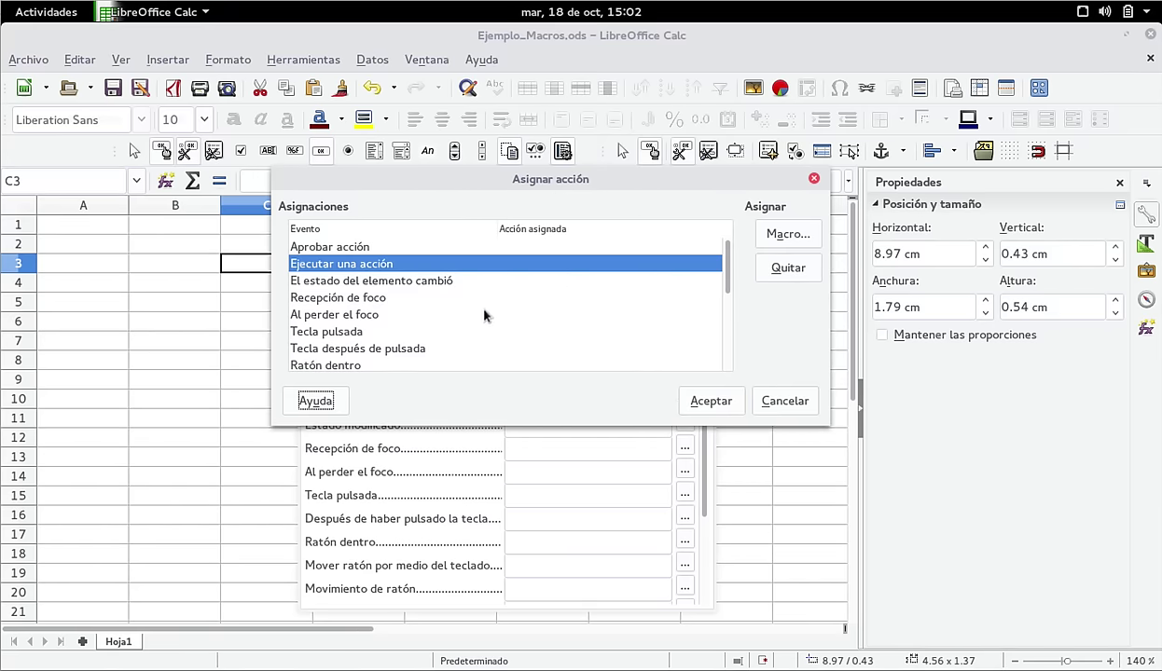
scroll(482, 307, "down", 1)
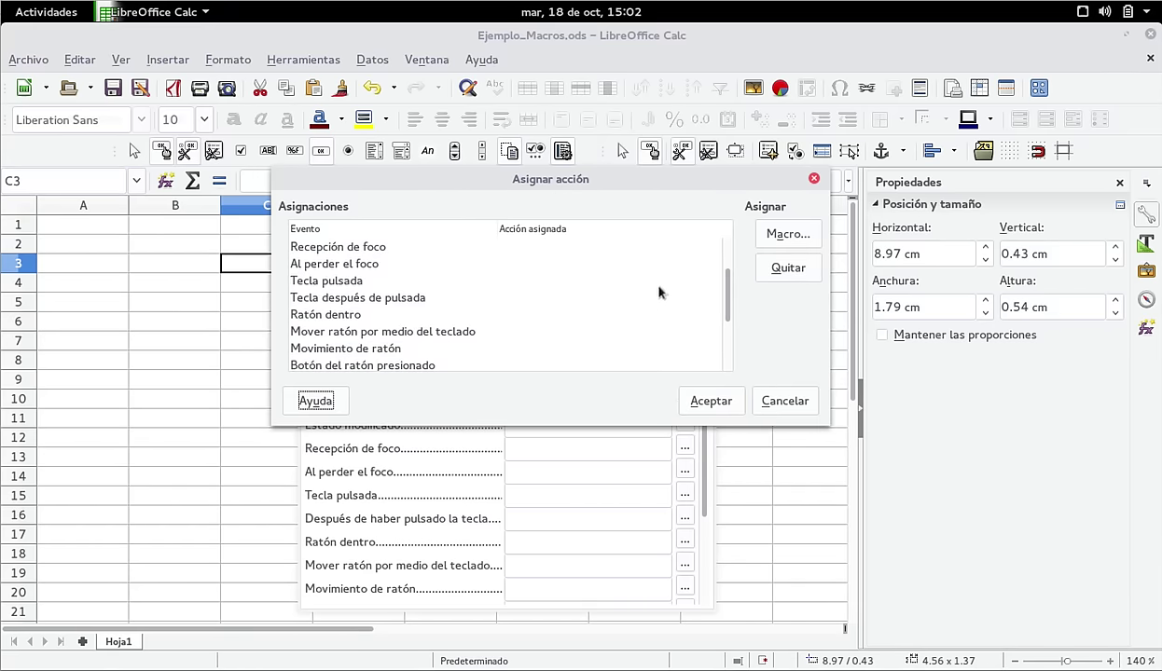
left_click_drag(721, 286, 728, 250)
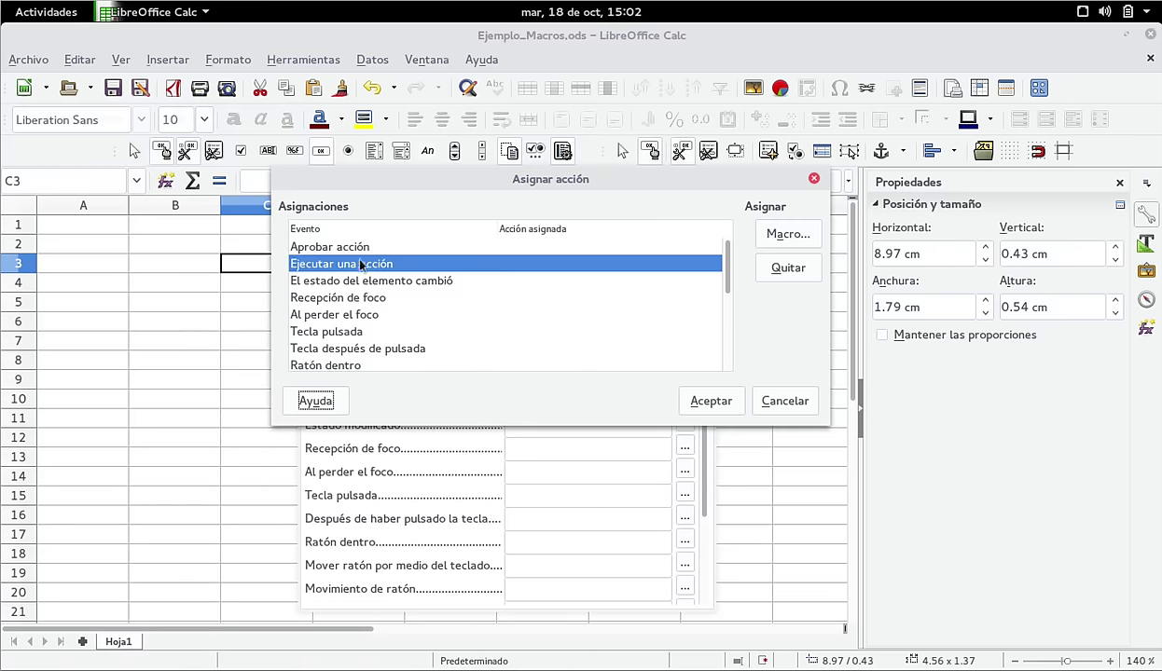
- Assign the macro mi_primer_macro from miBiblioteca, Module1 of Ejemplo_Macros.ods to the event and close the button's properties
left_click(778, 234)
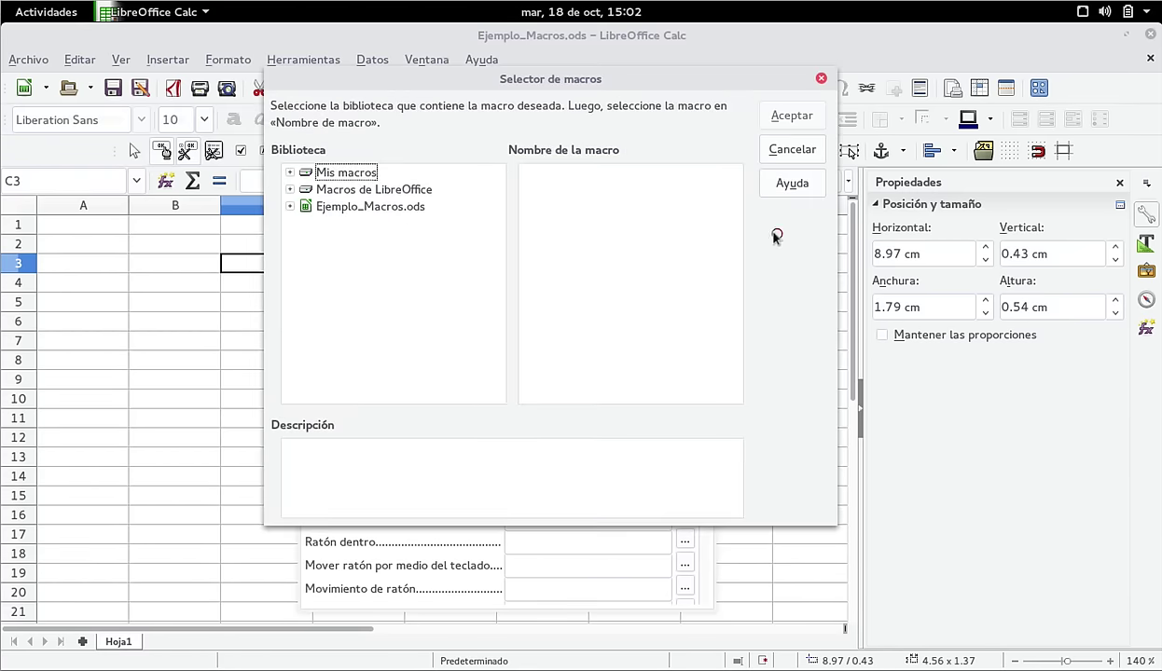
left_click(290, 206)
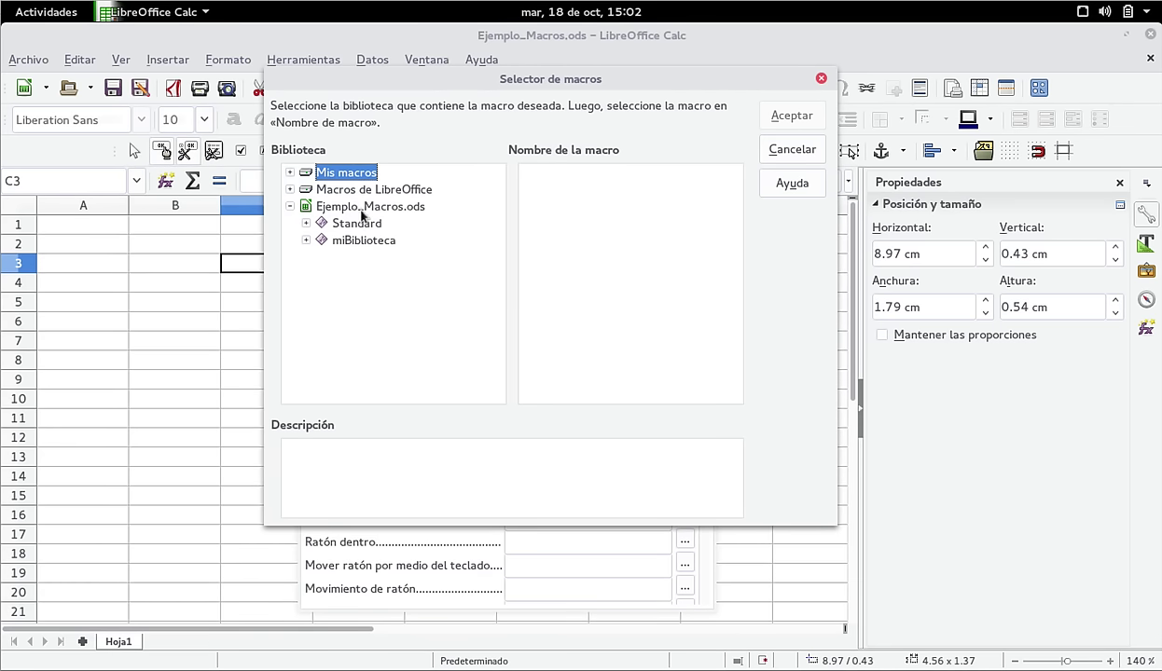
left_click(304, 241)
left_click(339, 256)
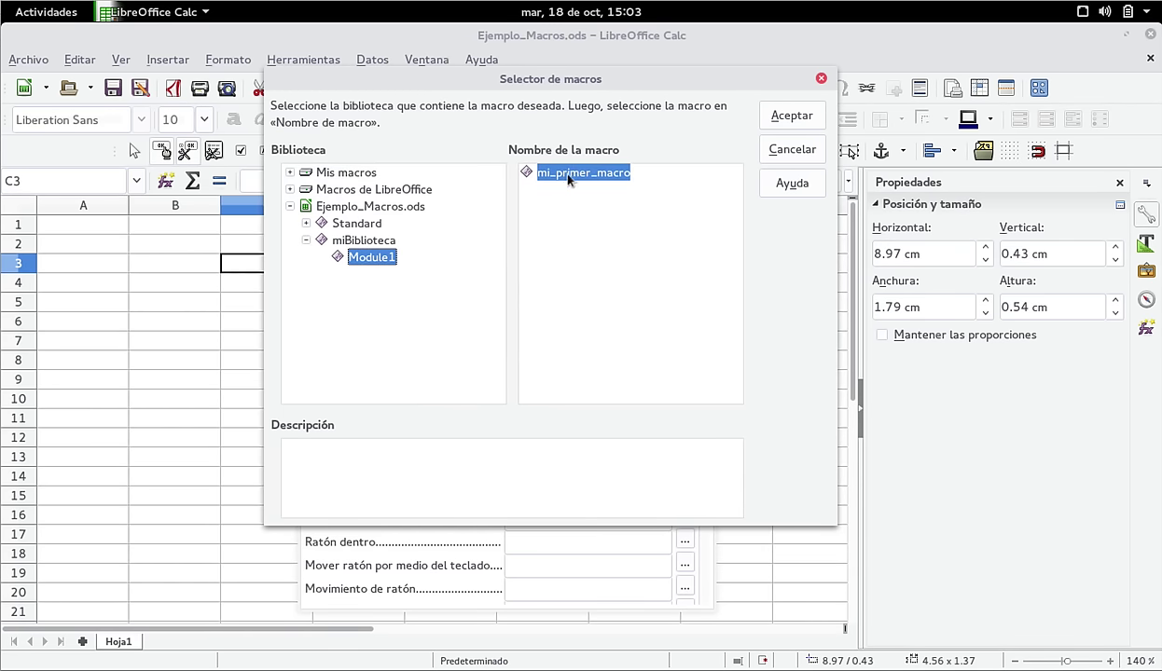
left_click(783, 117)
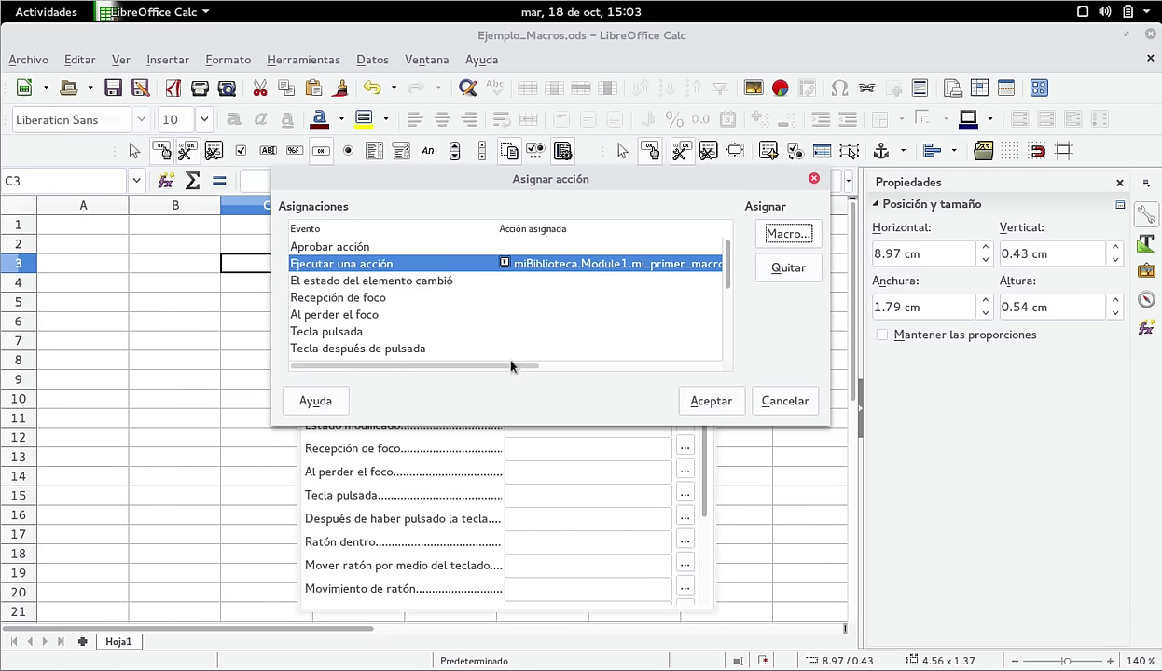
left_click_drag(504, 365, 581, 365)
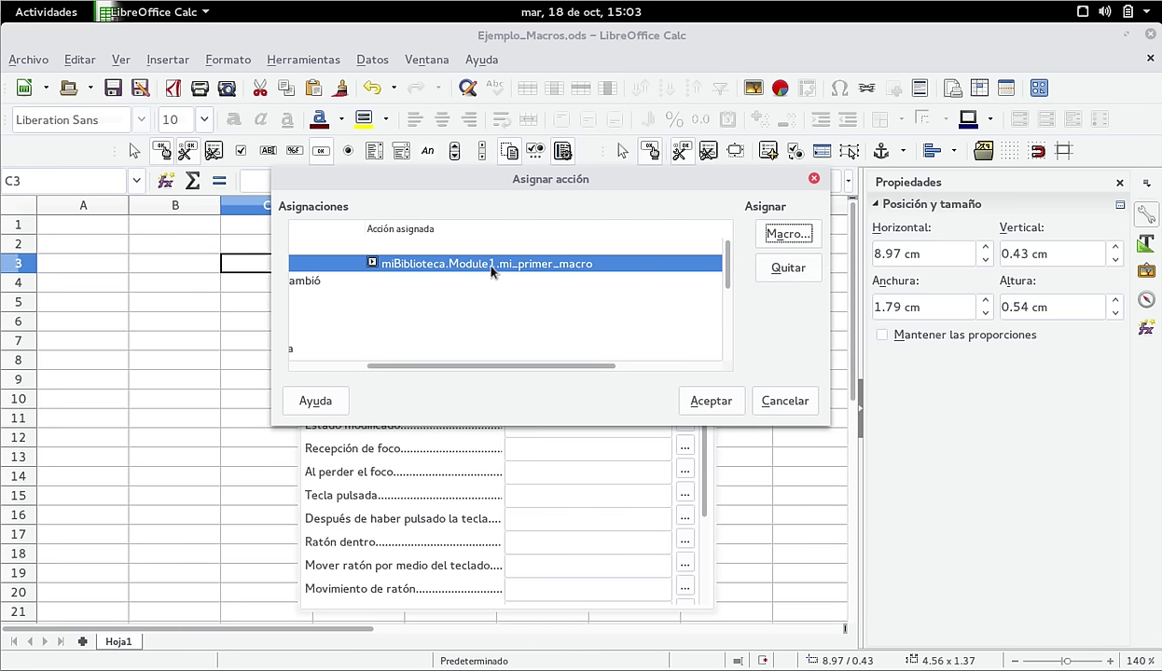
left_click(695, 401)
left_click(702, 319)
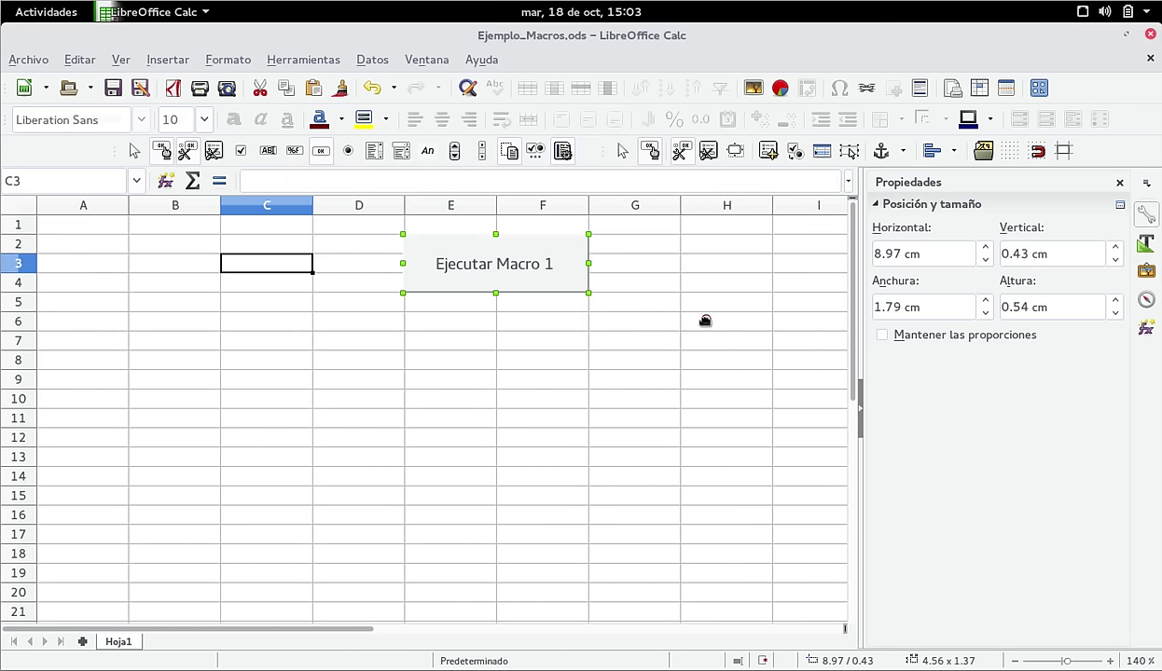
- Move the button to about 8.99 cm horizontal and 0.87 cm vertical, over cells E3:F5, and toggle design mode
left_click_drag(524, 270, 248, 328)
left_click(387, 338)
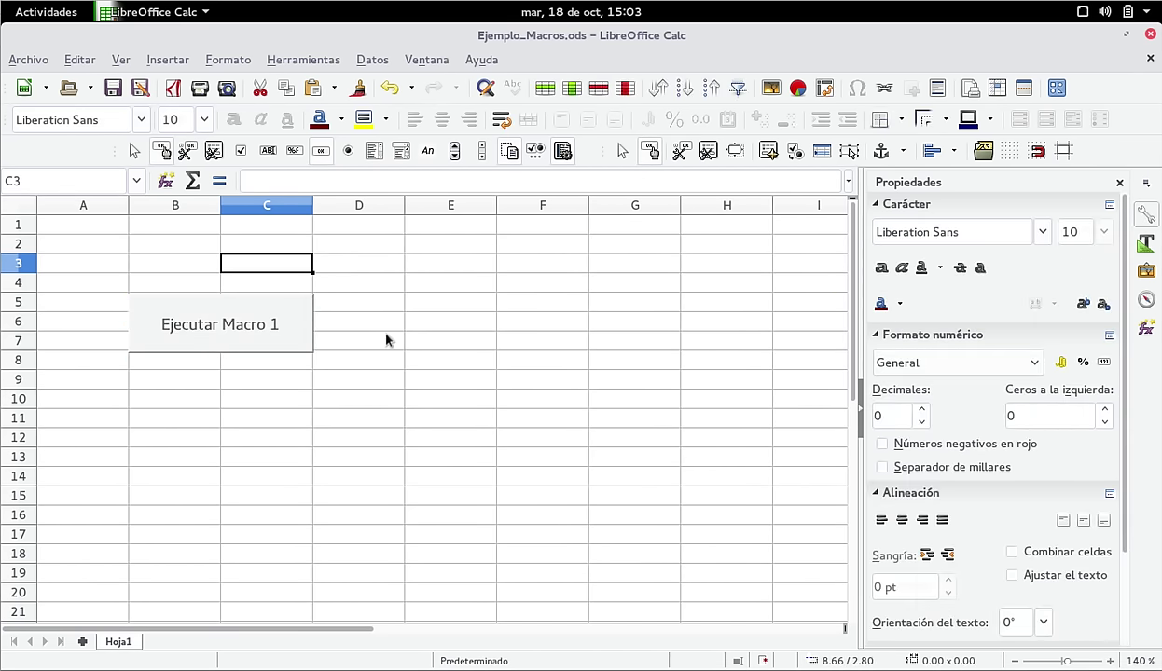
left_click_drag(230, 329, 537, 334)
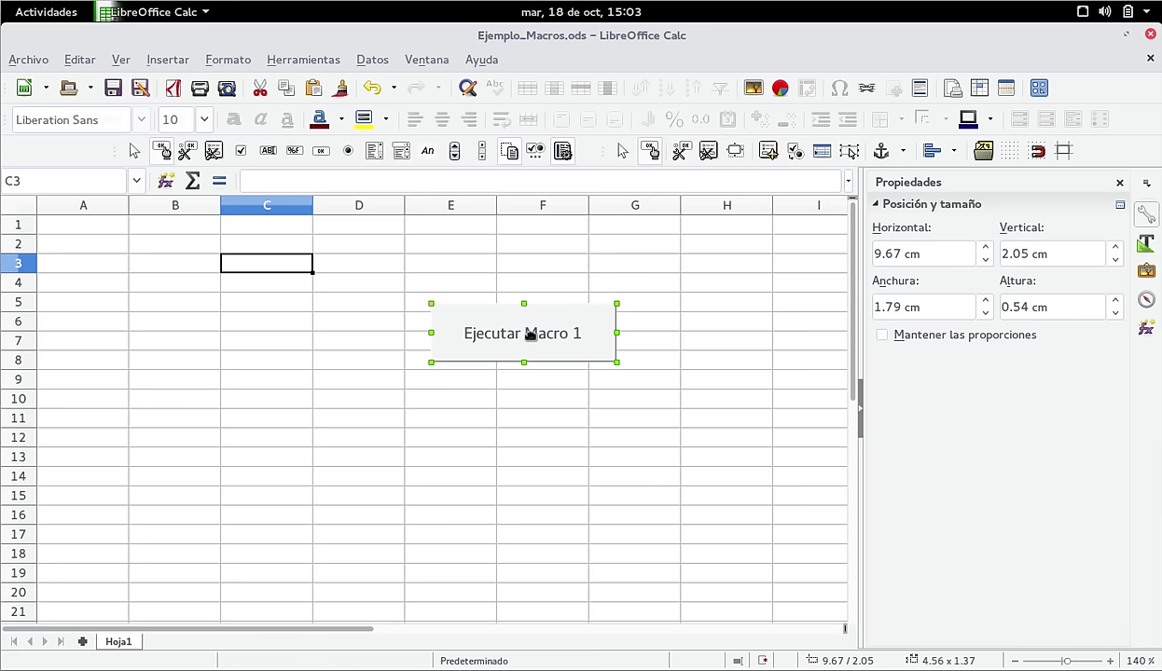
left_click_drag(529, 332, 502, 282)
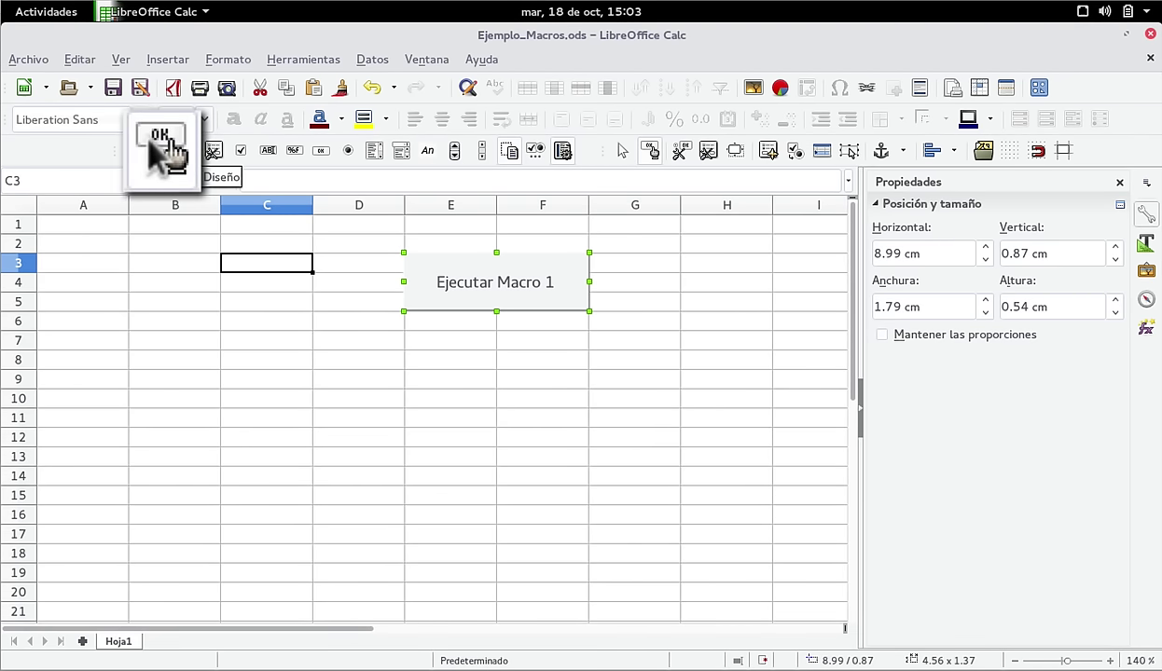
left_click(162, 150)
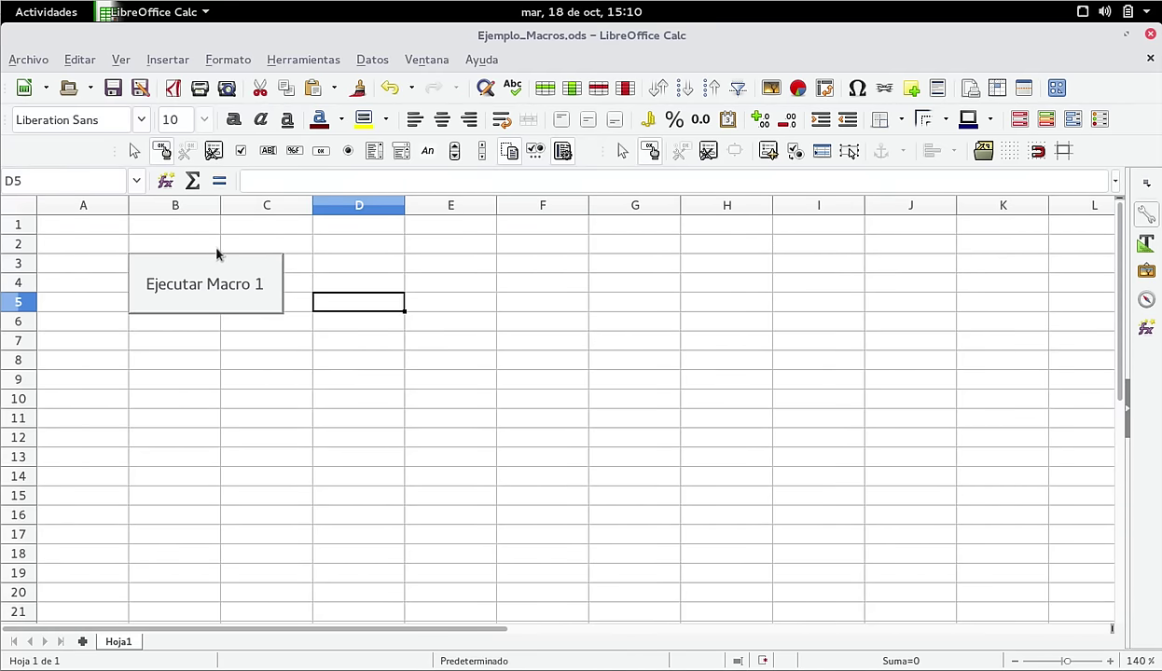
- Turn off design mode and test the "Ejecutar Macro 1" button twice, dismissing the macro's message box each time
left_click(162, 151)
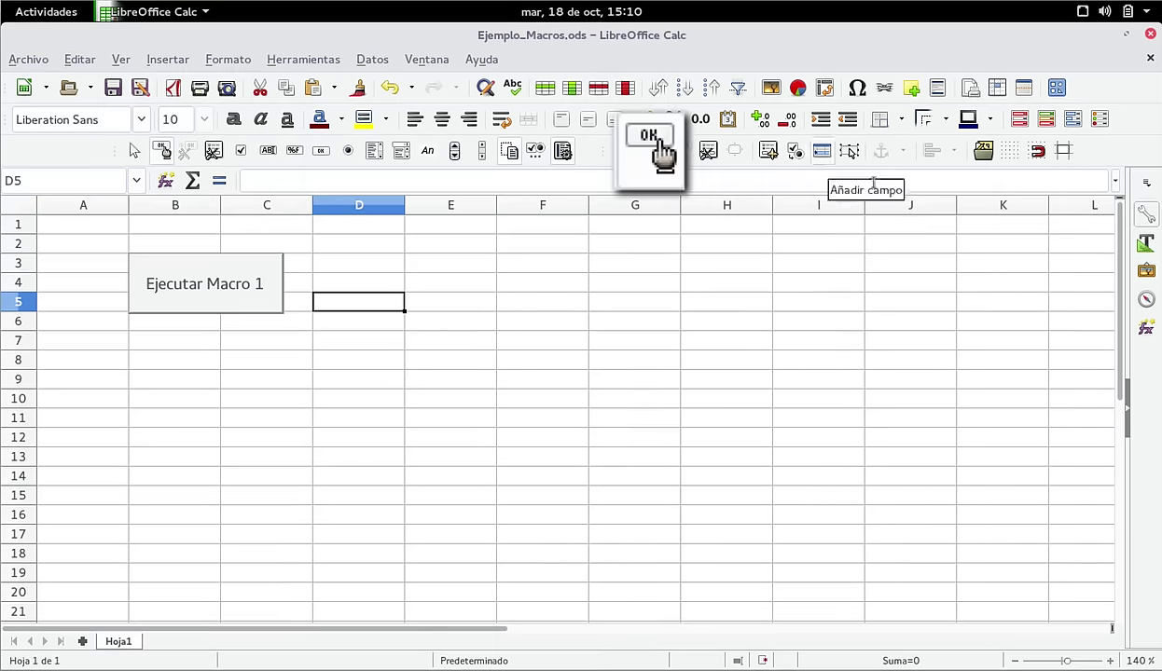
left_click(161, 154)
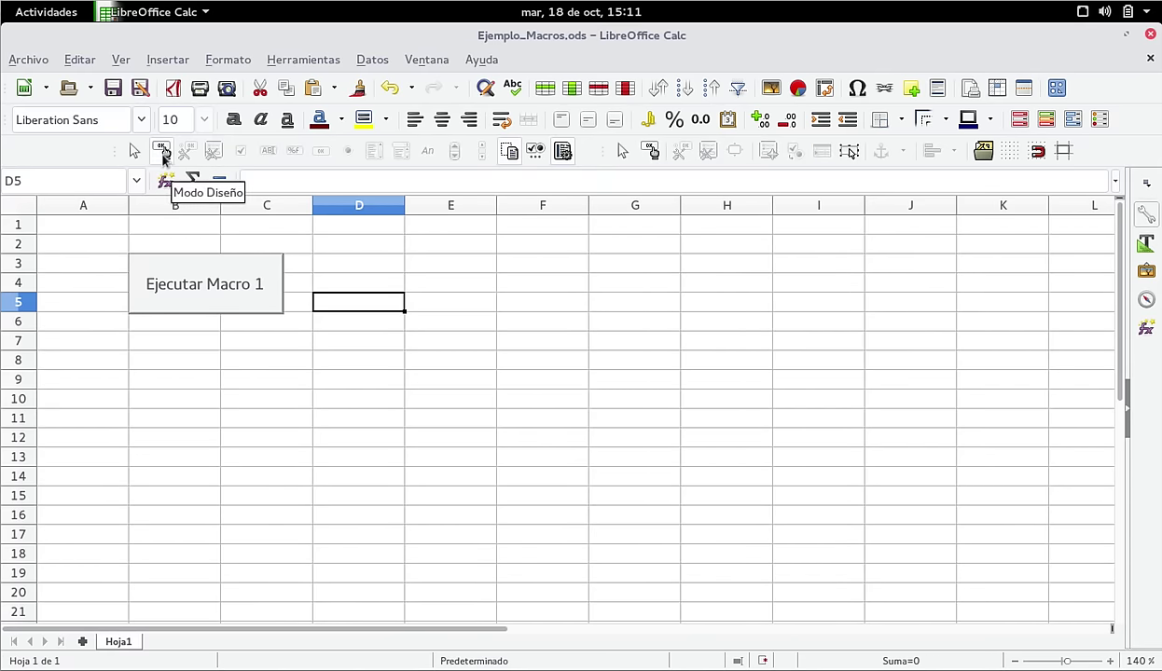
left_click(207, 293)
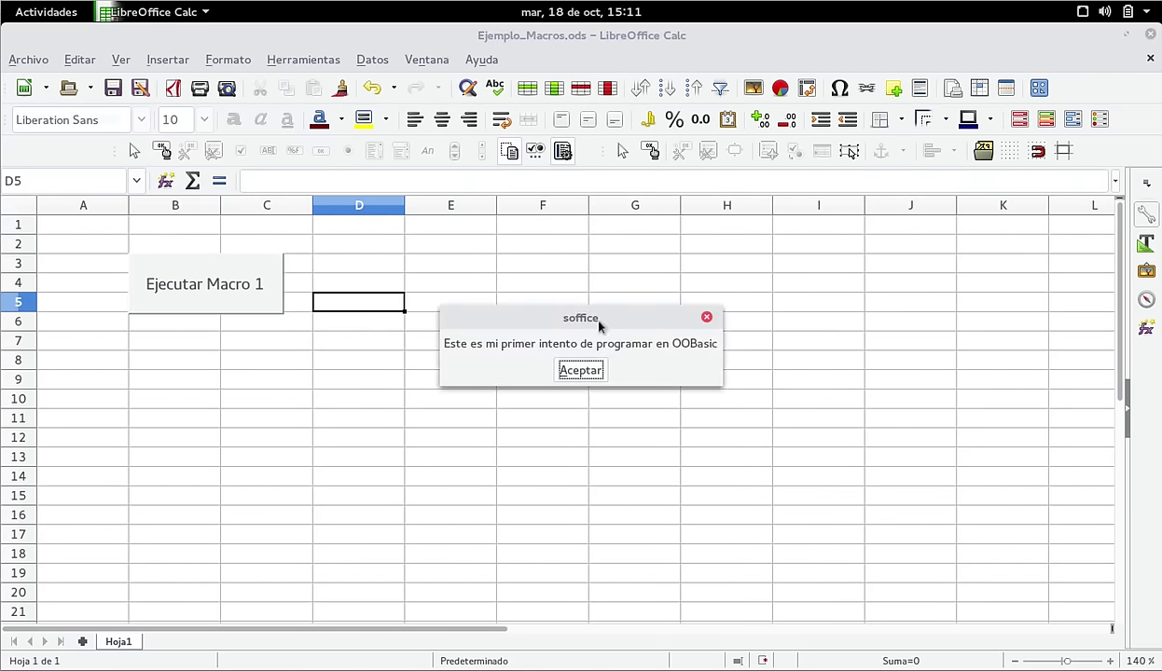
left_click(580, 370)
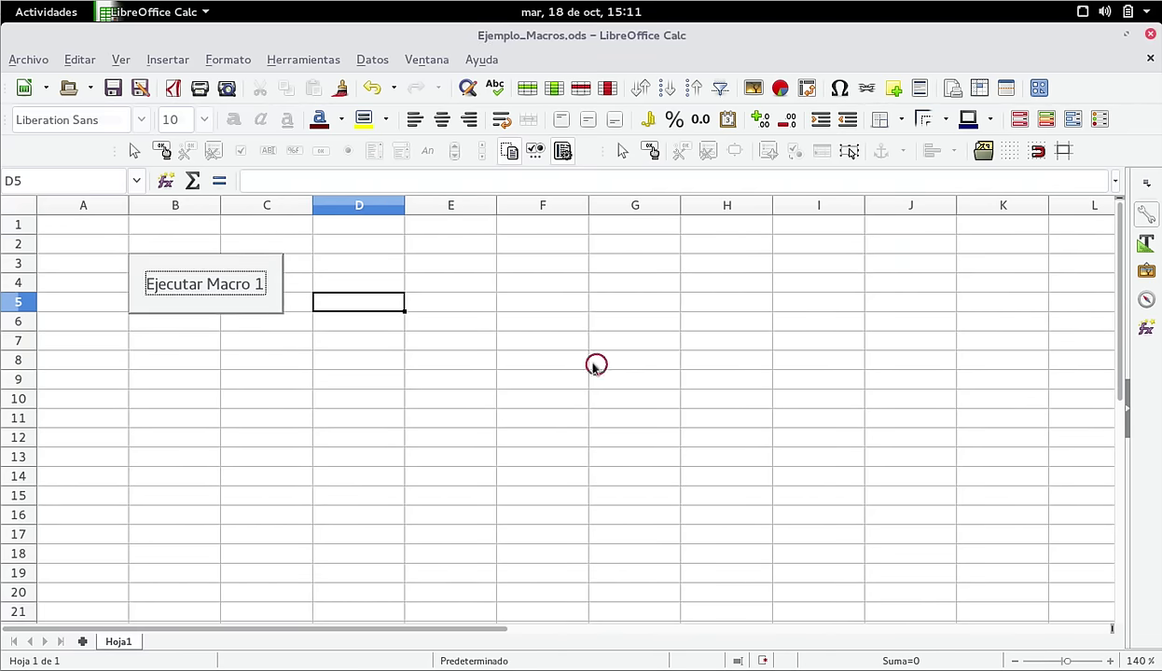
left_click(254, 277)
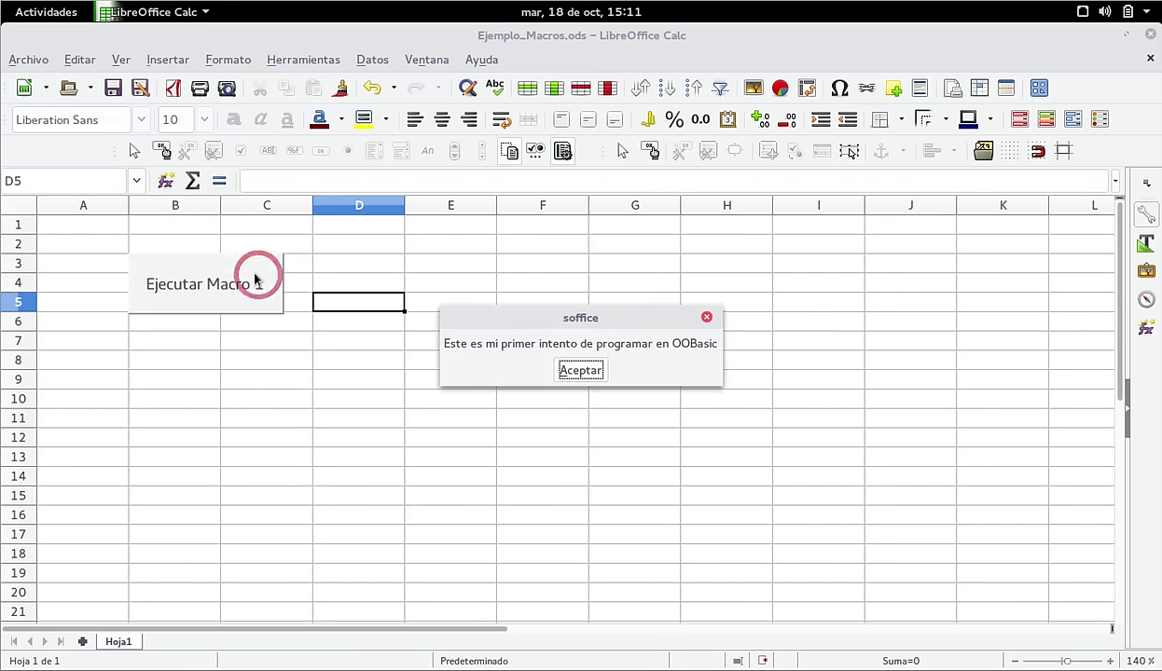
left_click(573, 369)
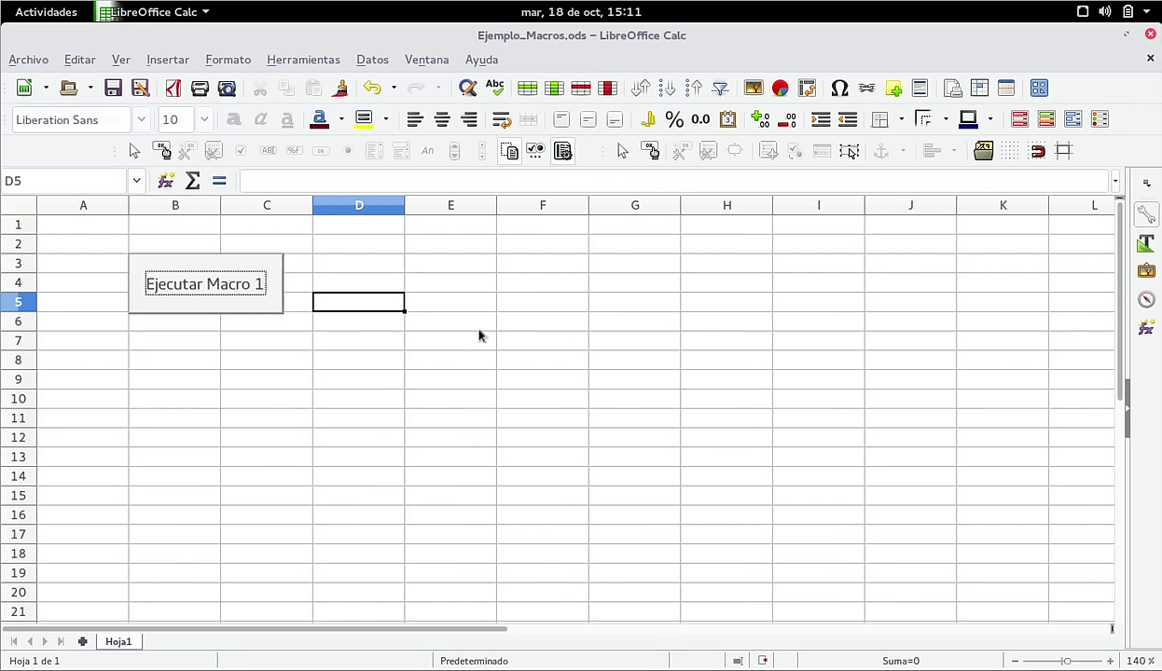
- Turn on design mode and move the button to about 11.31 cm horizontal and 1.36 cm vertical, over cells F4:G6
left_click(161, 151)
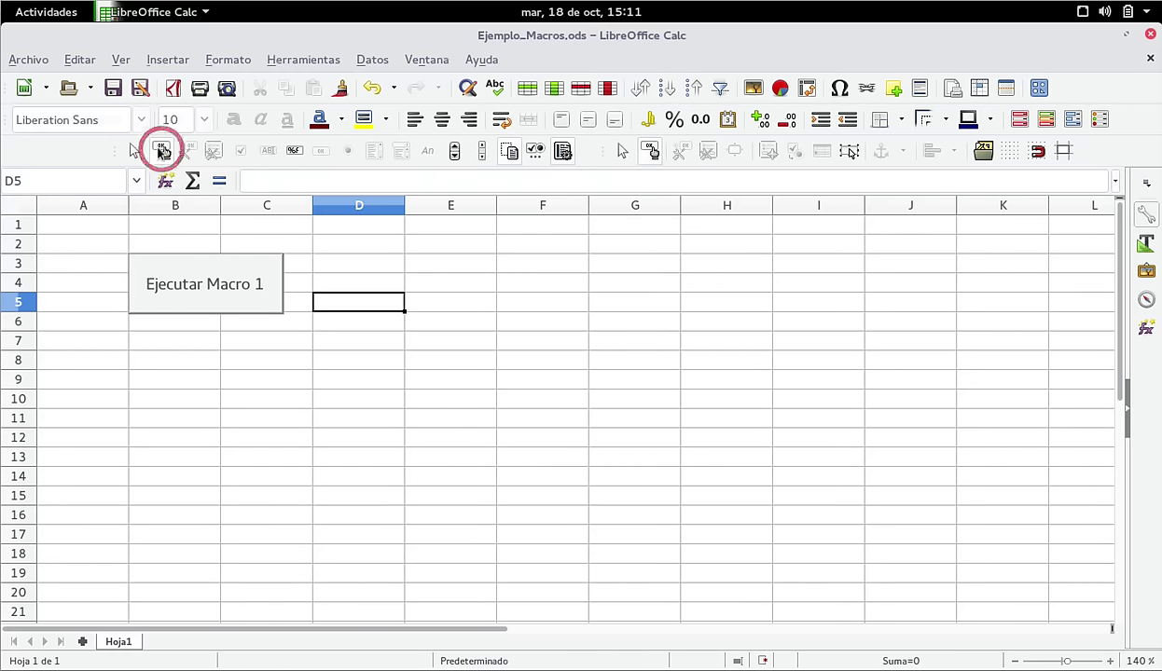
left_click_drag(187, 265, 560, 295)
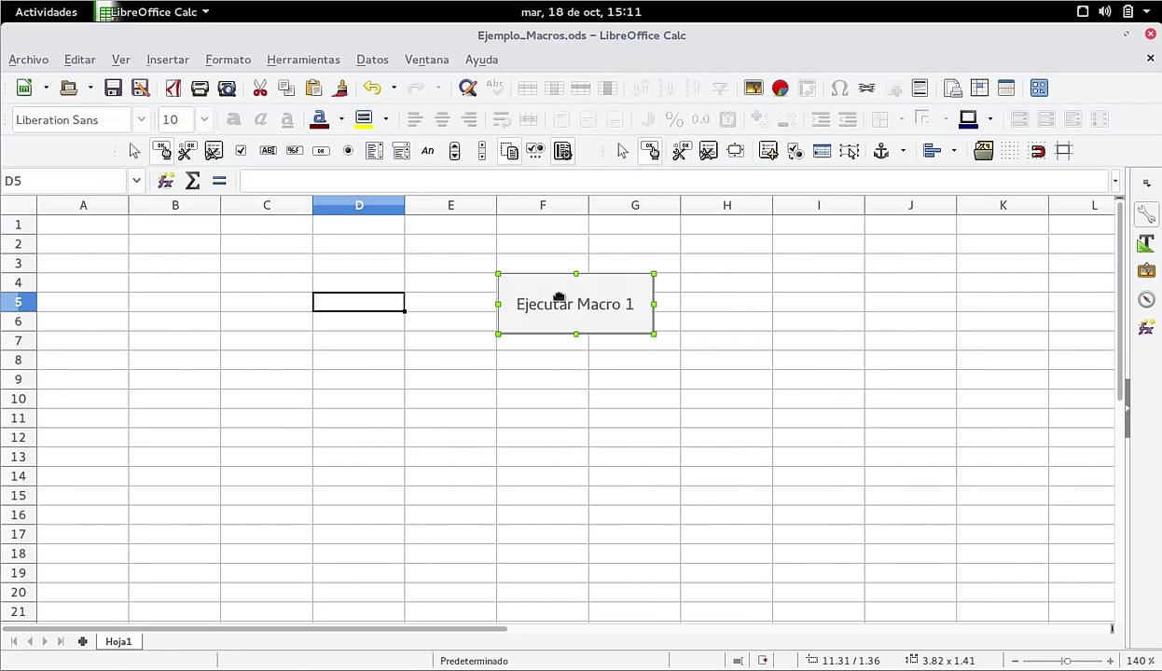